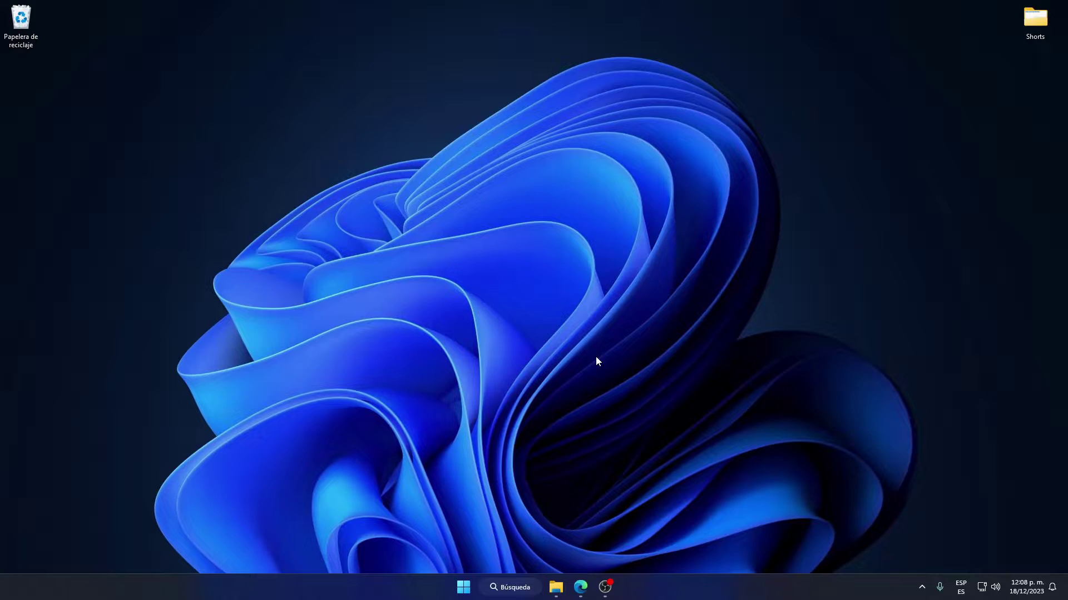
Step: Open the Edge browser, search the web for "nvidia drivers" and open the "Drivers Oficiales | NVIDIA" result
click(580, 587)
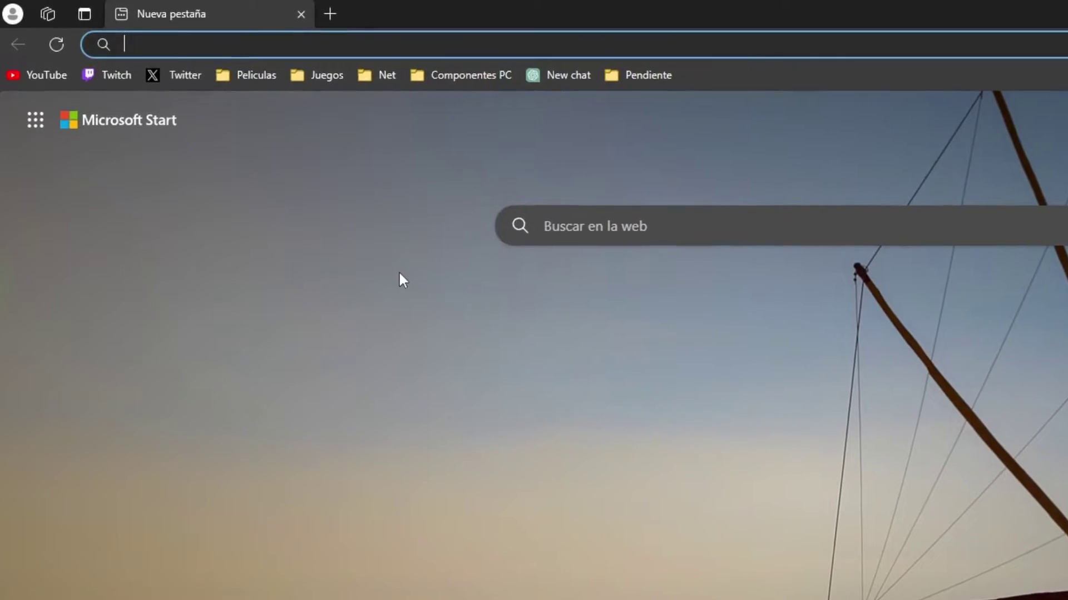
text(nvidia drivers)
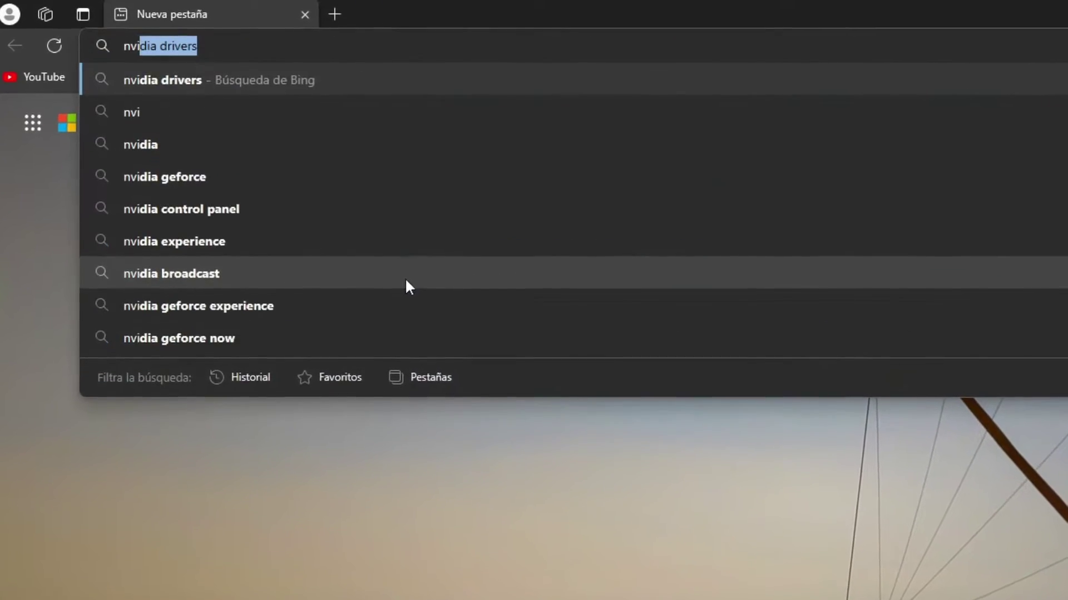
key(Return)
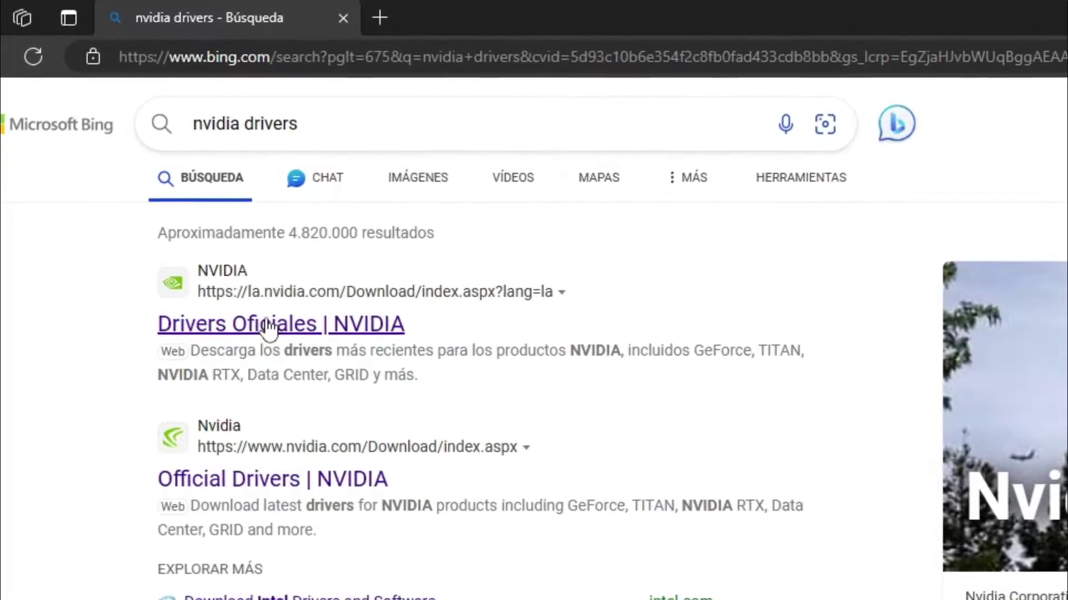
click(269, 328)
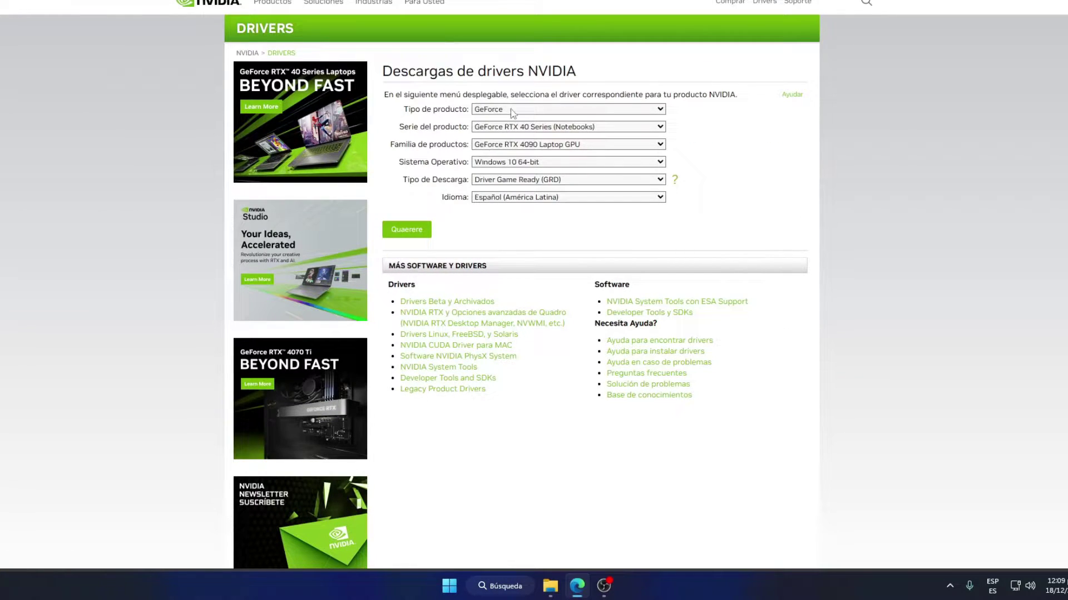
Step: Check the installed graphics card model under the display adapters in Device Manager, and close it
click(513, 111)
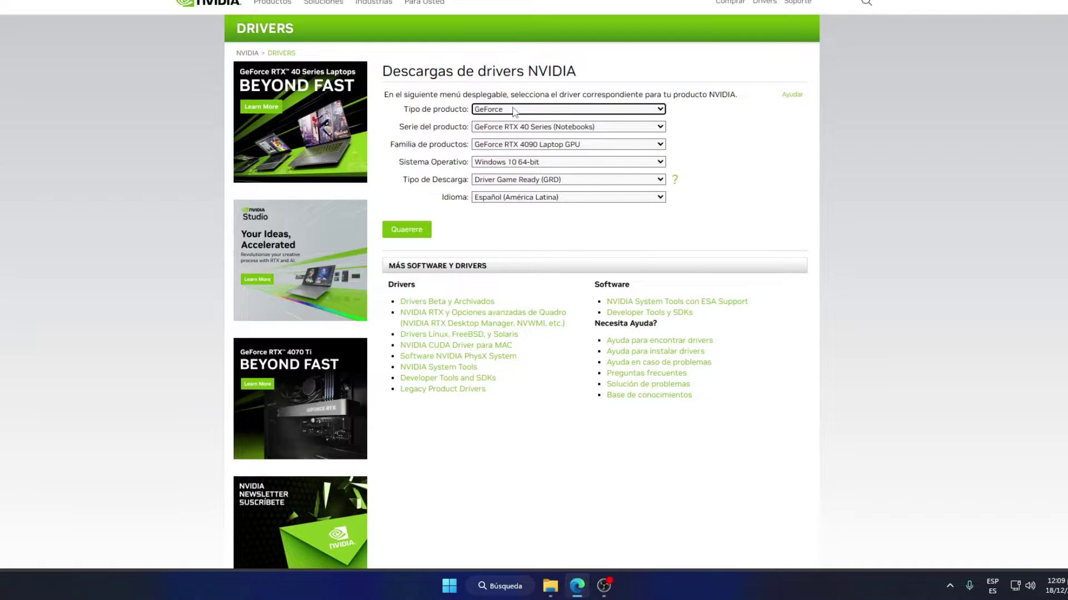
right_click(458, 591)
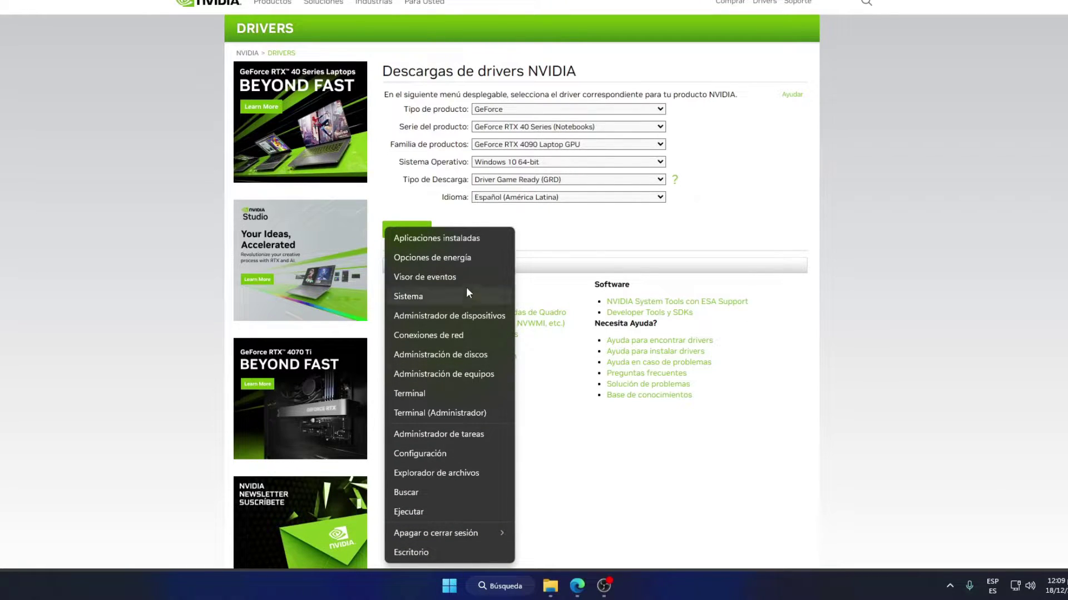
click(469, 320)
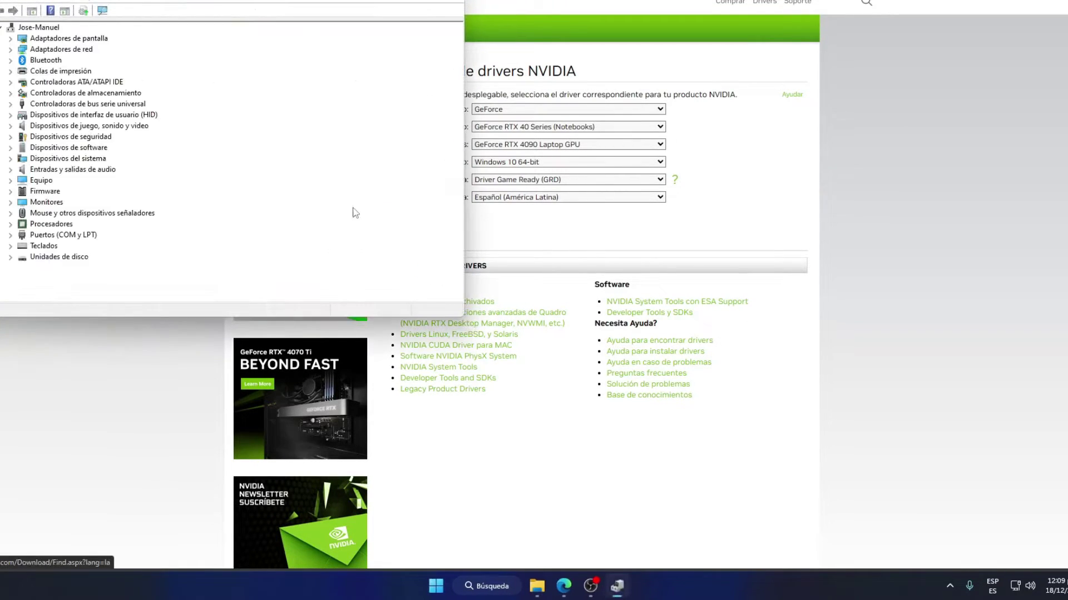
click(10, 38)
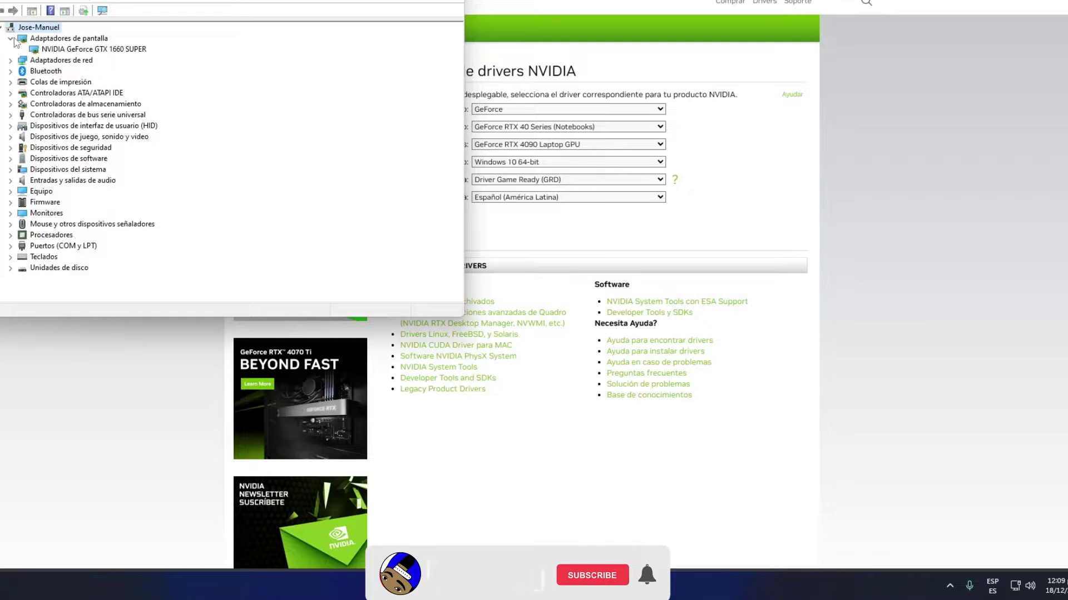
click(128, 51)
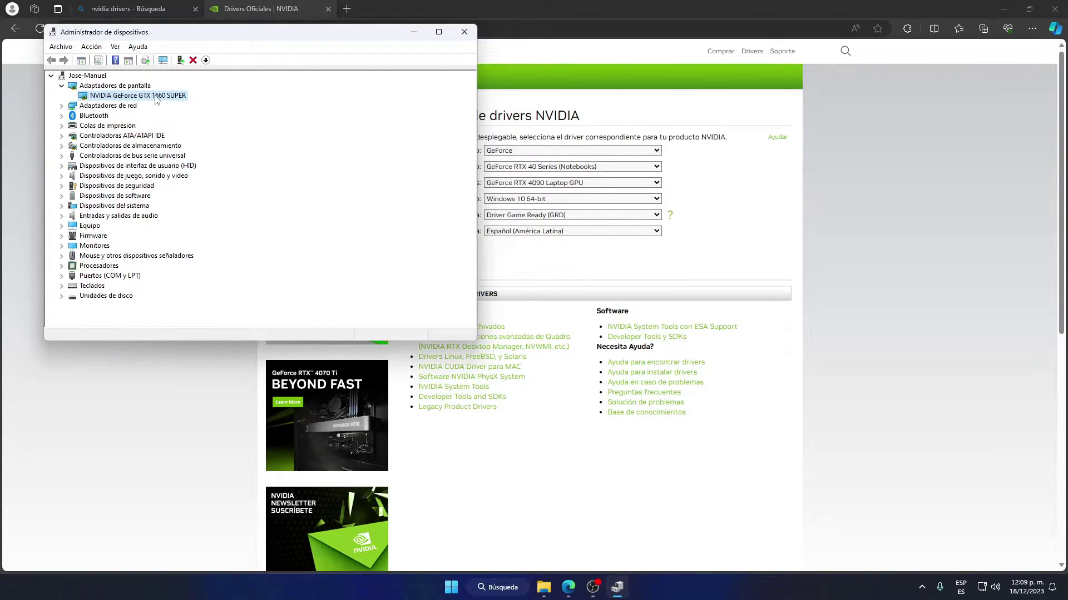
click(465, 32)
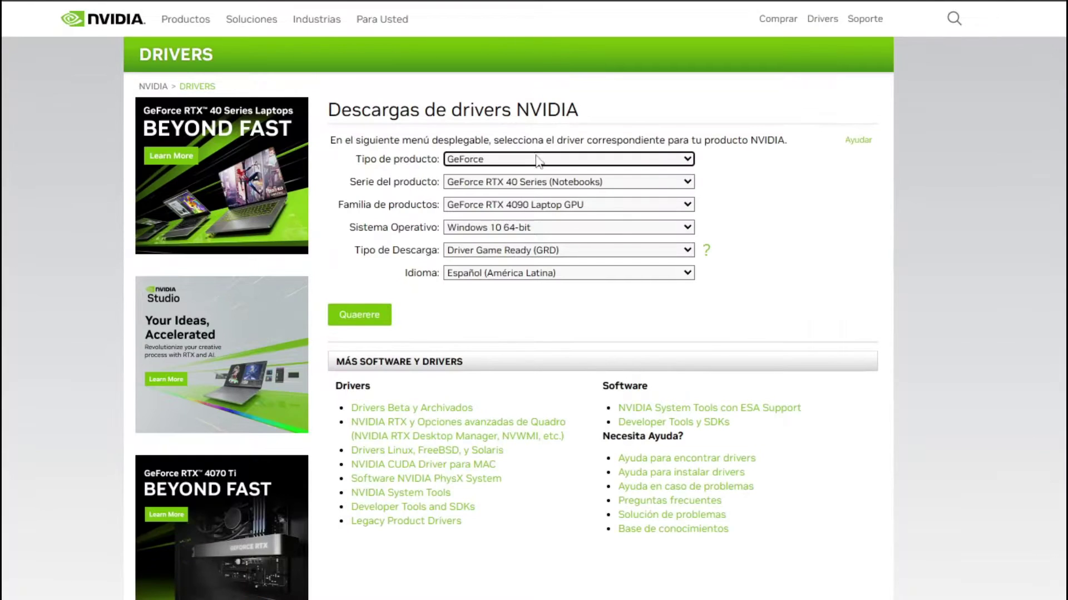
Step: Try GeForce RTX 30 Series as the product series and browse its product families
click(533, 167)
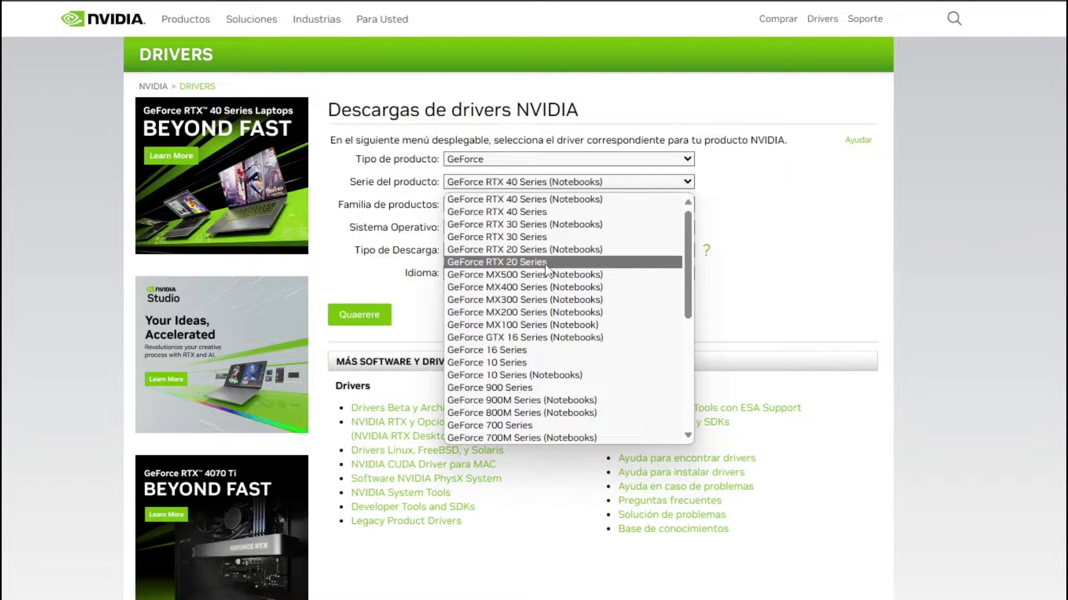
click(531, 238)
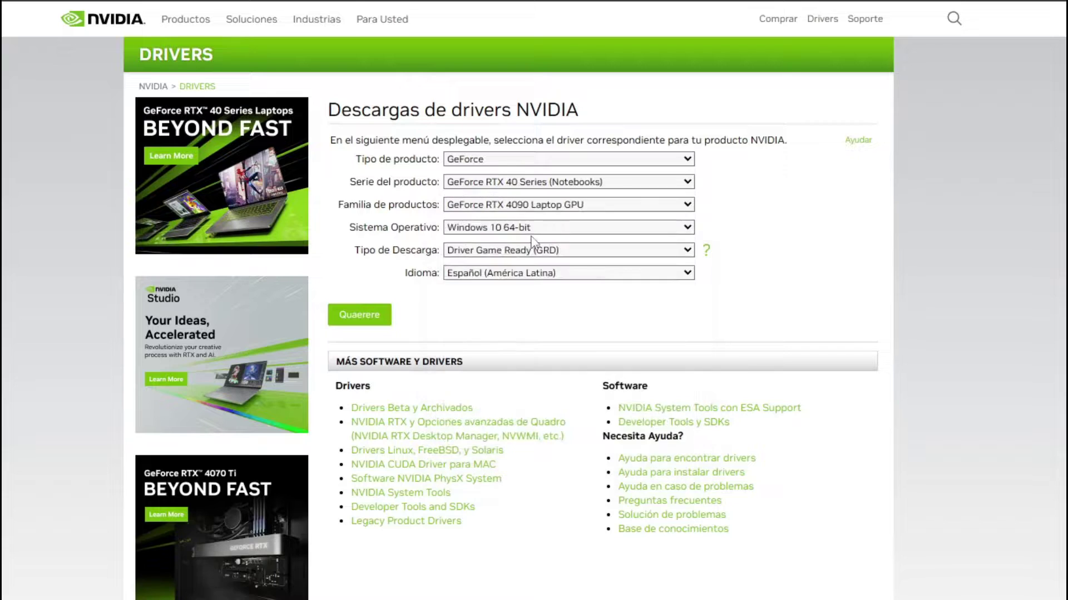
click(530, 206)
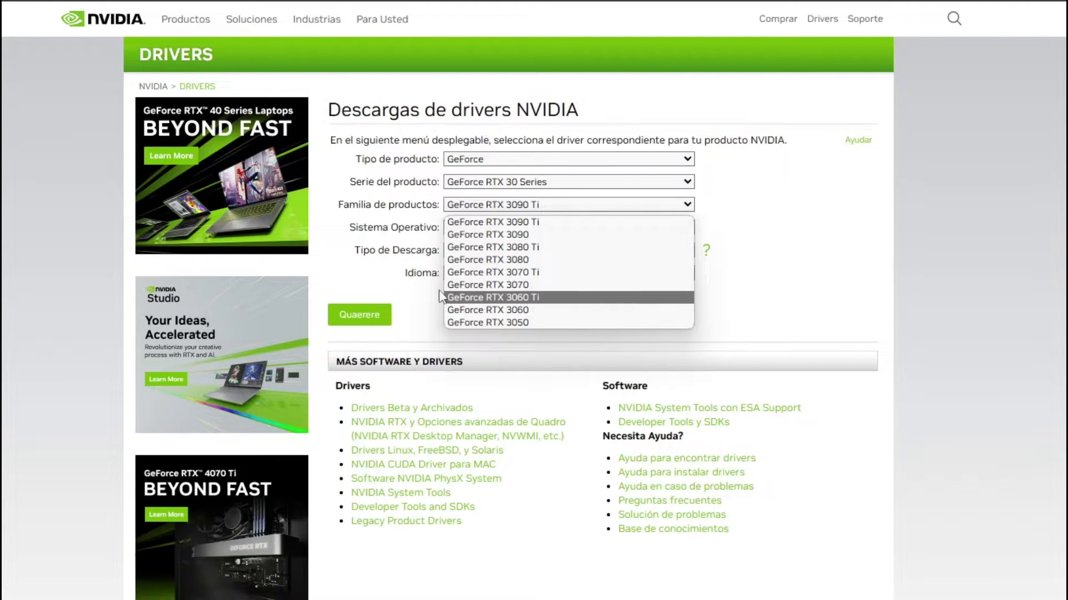
click(421, 266)
Step: Set the product series to GeForce 16 Series with GeForce GTX 1660 SUPER as the product family
click(529, 186)
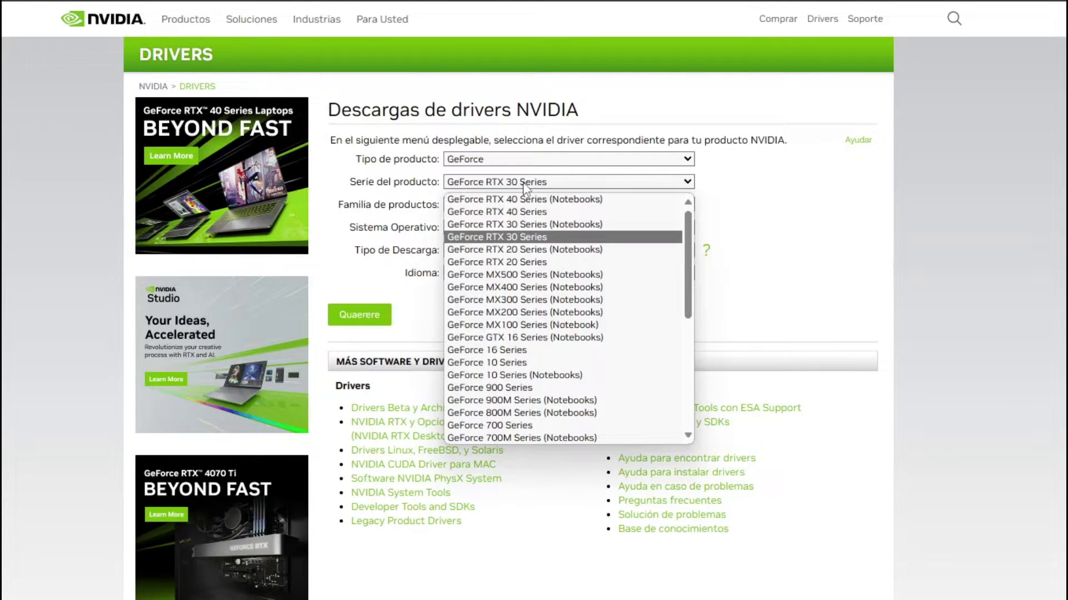
click(505, 352)
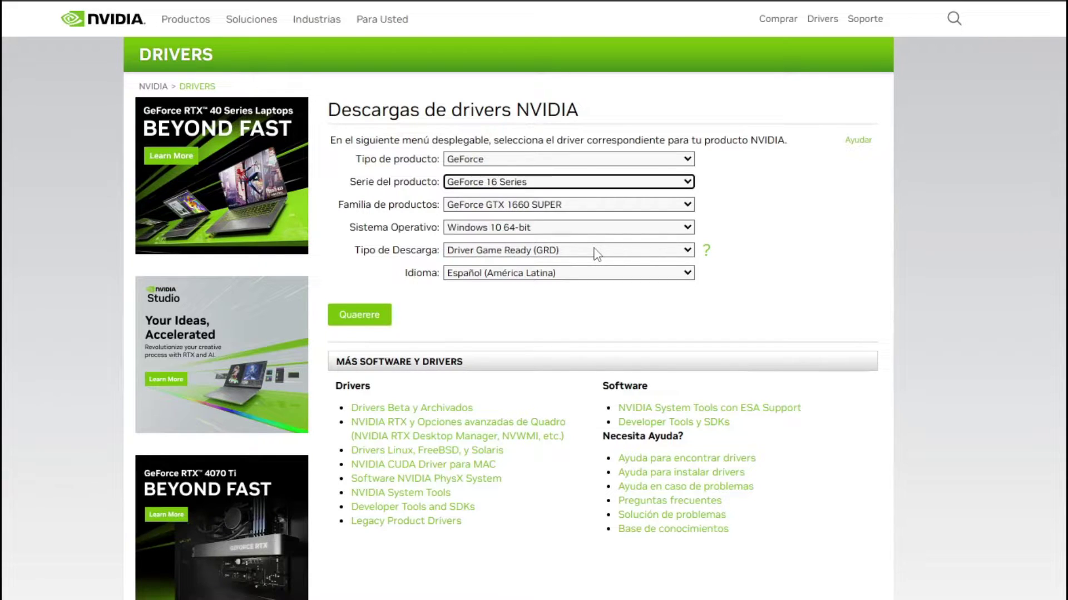
click(566, 184)
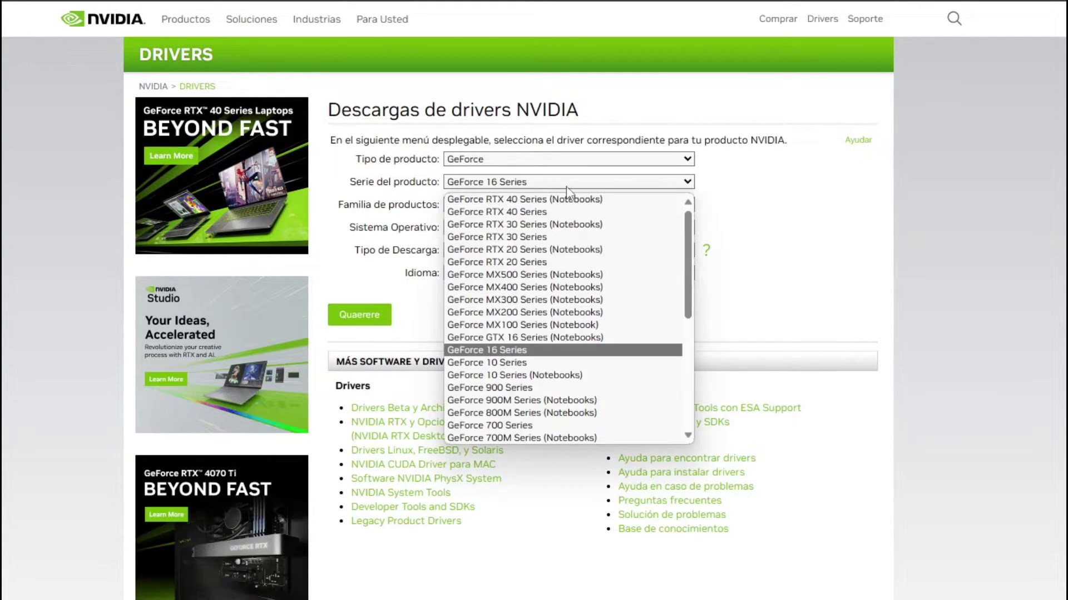
click(487, 349)
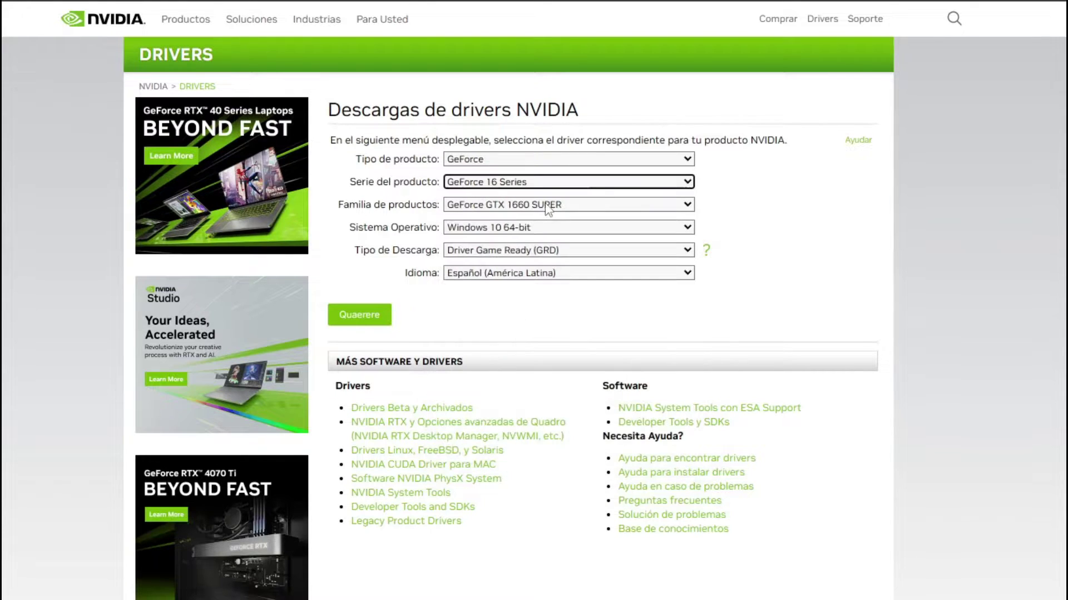
click(533, 205)
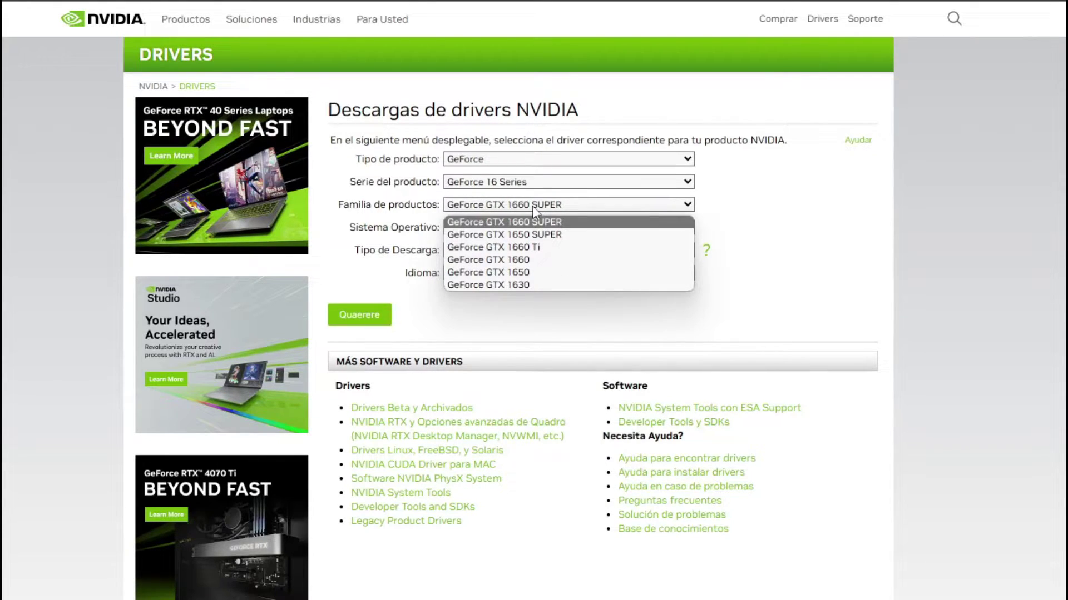
click(532, 205)
Step: Set the operating system to Windows 11 and search for the Game Ready driver in Español (América Latina)
click(526, 229)
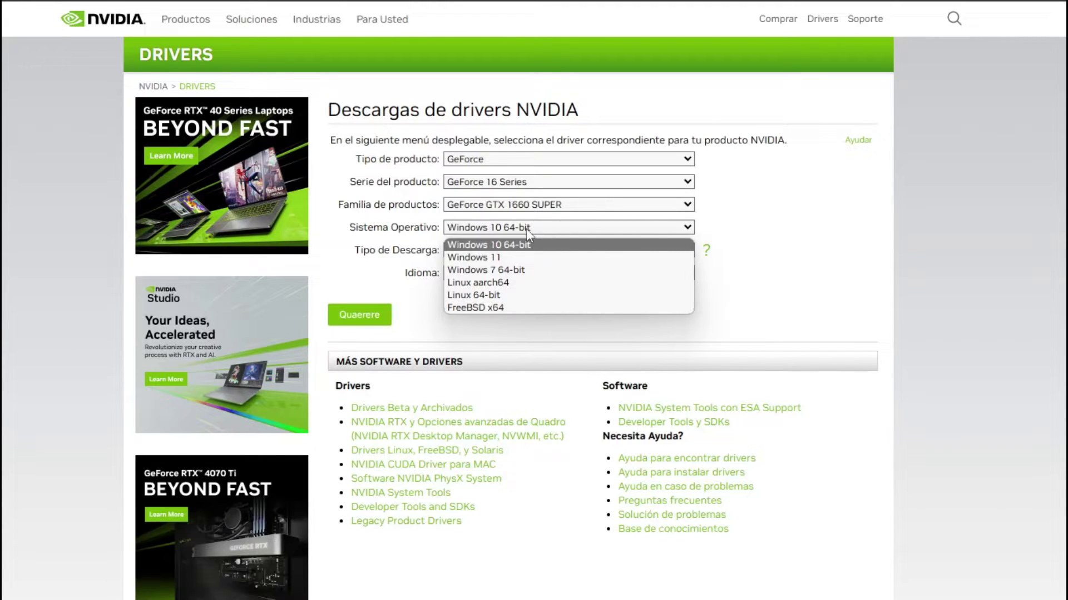
click(503, 257)
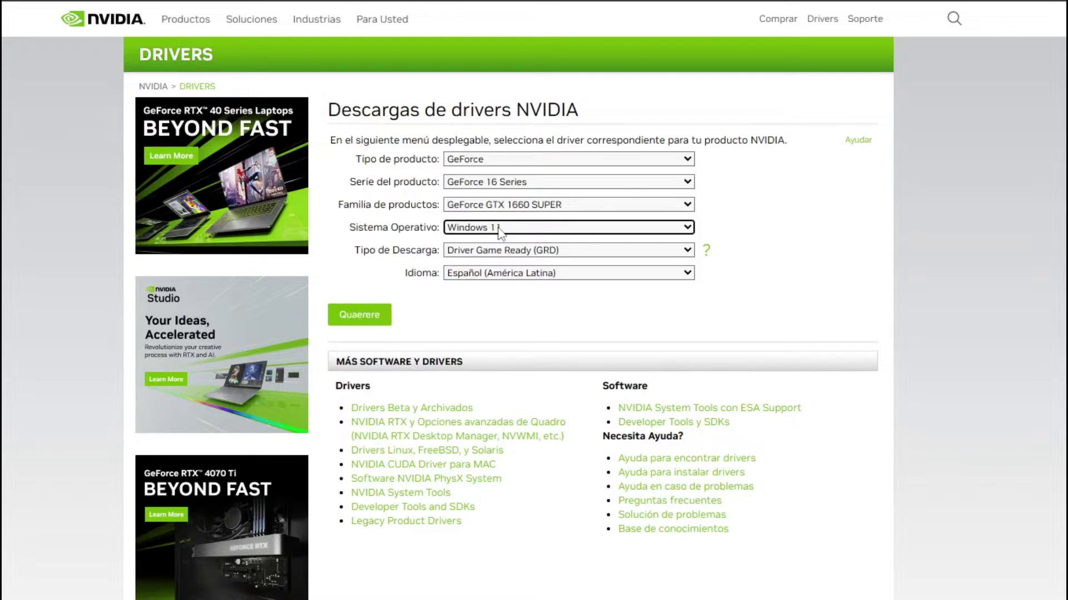
click(500, 250)
click(410, 244)
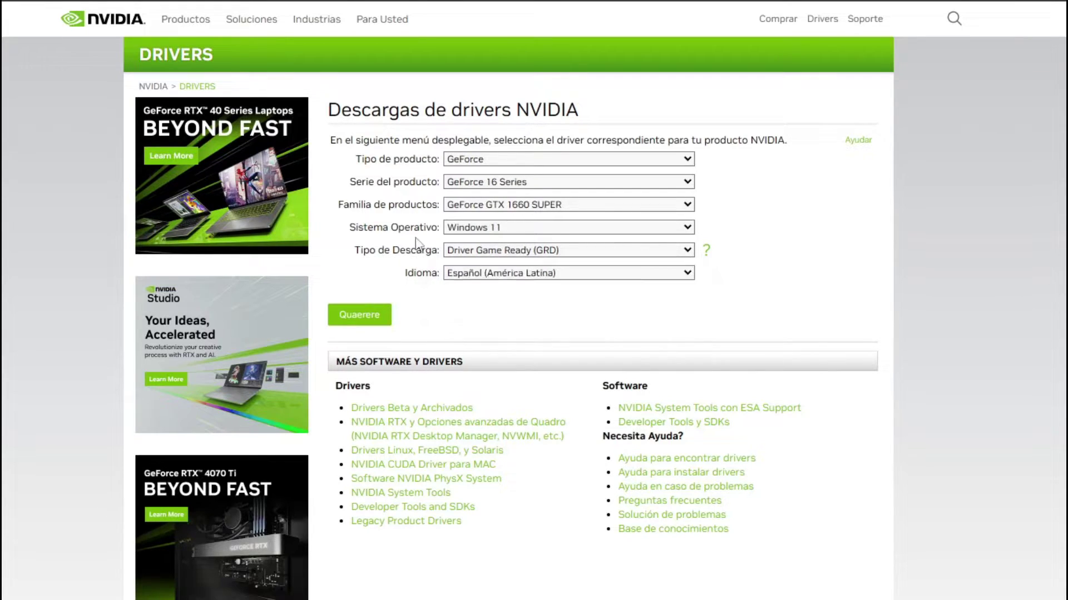
click(485, 273)
click(435, 288)
click(367, 317)
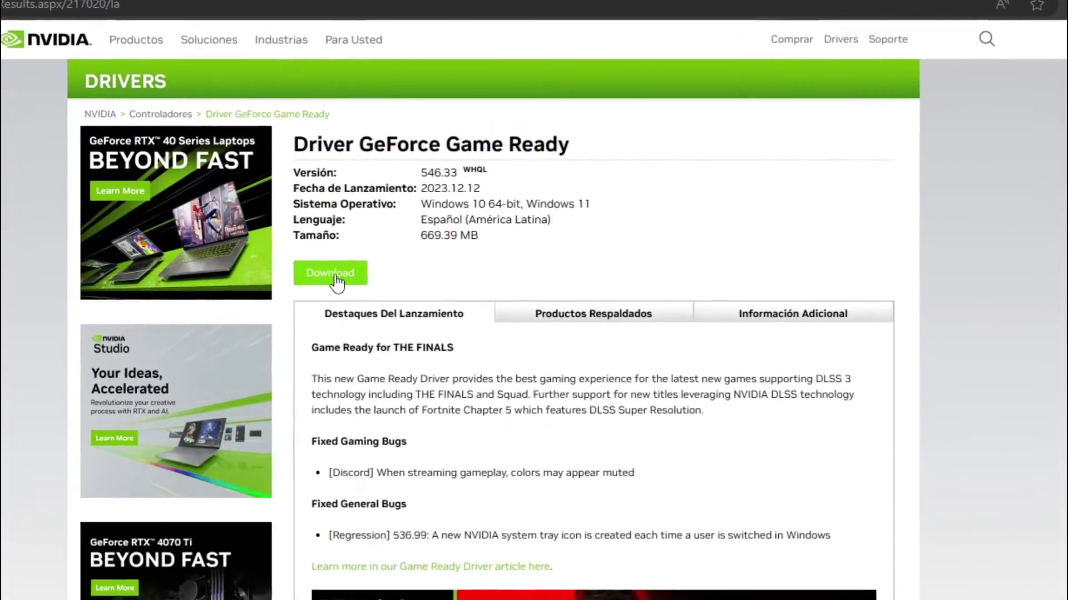
Step: Download the 546.33 GeForce Game Ready driver and save the installer to the desktop
click(334, 274)
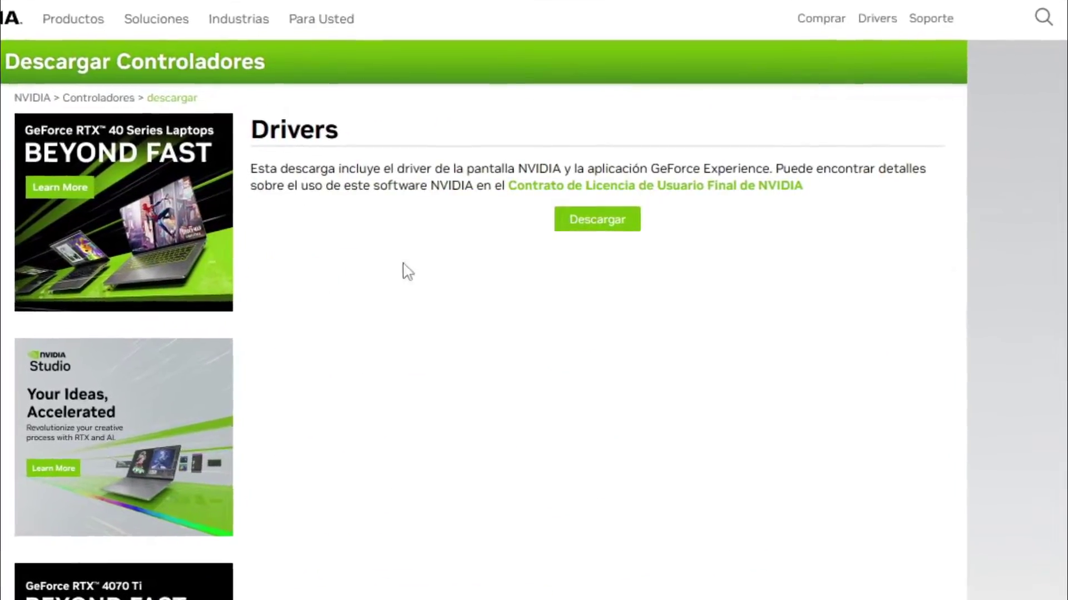
click(593, 226)
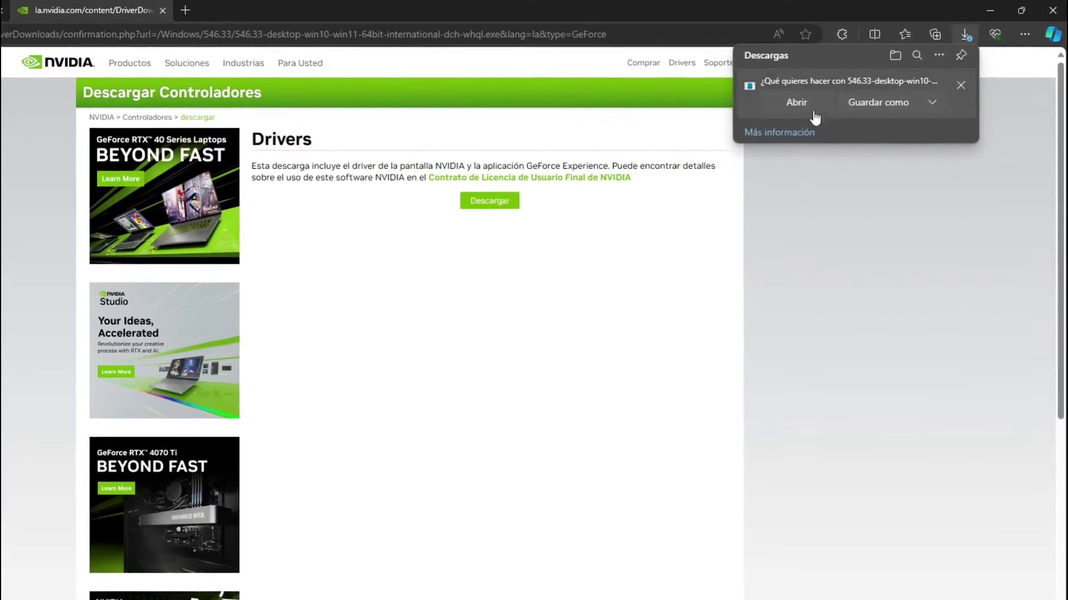
click(881, 103)
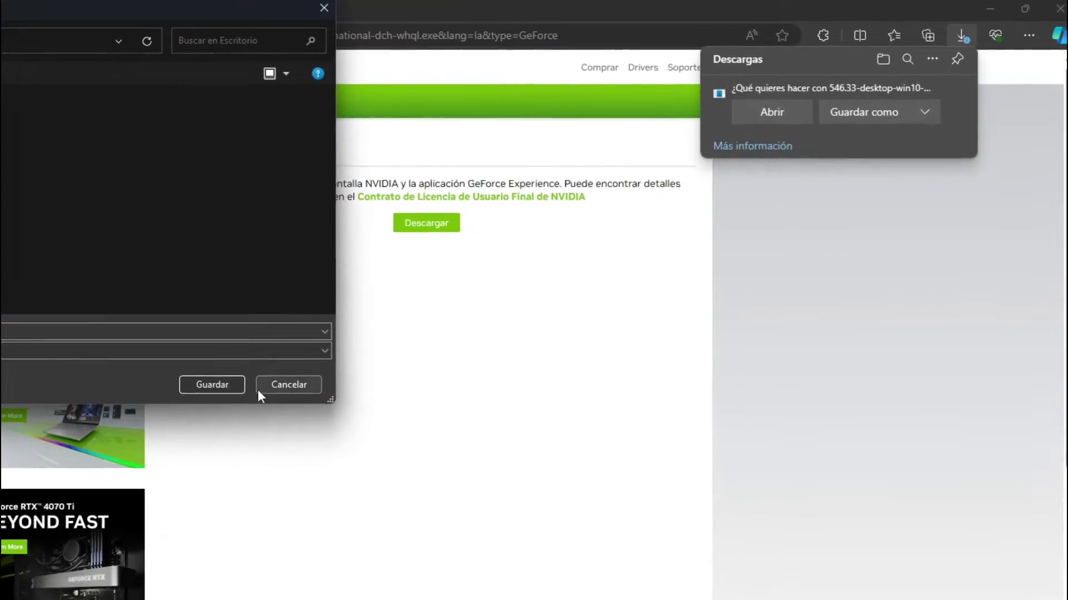
key(Return)
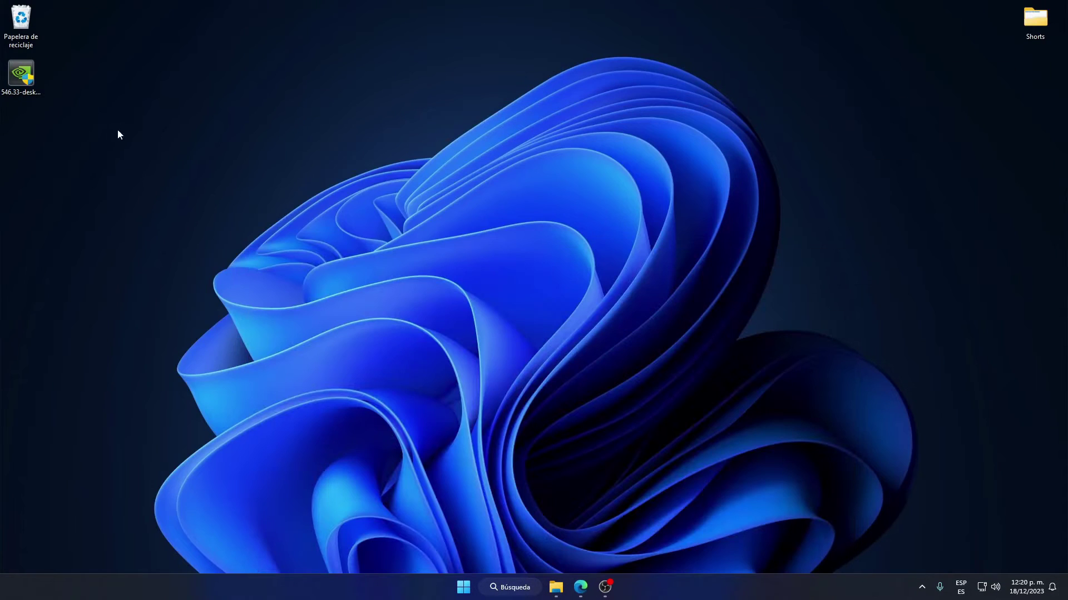
Step: Launch the downloaded 546.33 driver installer from the desktop and accept the default extraction path
drag(22, 78, 74, 149)
drag(2, 105, 198, 259)
drag(81, 146, 341, 252)
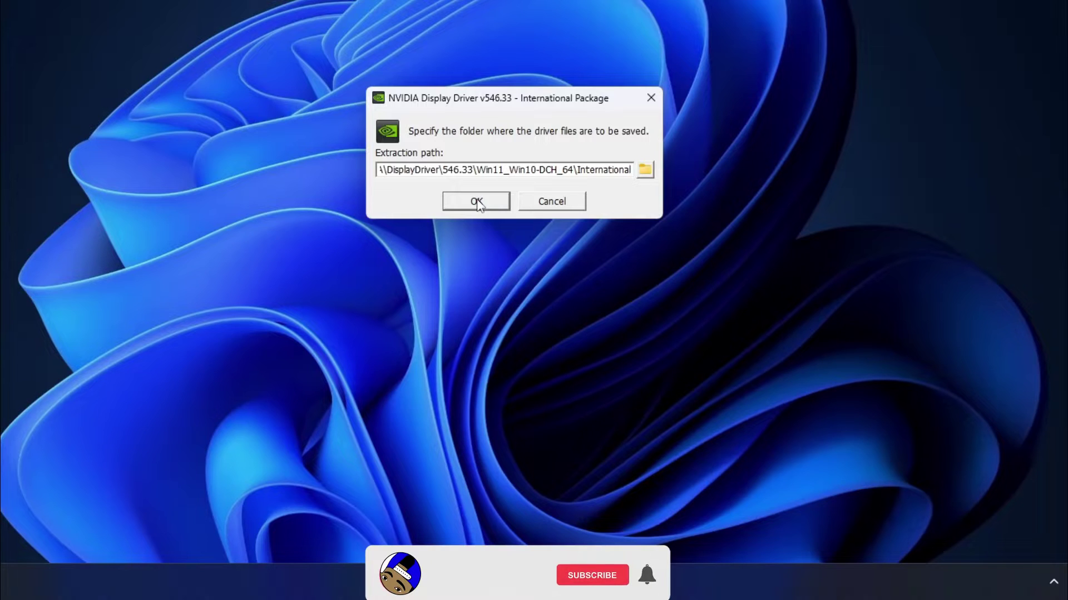
click(477, 202)
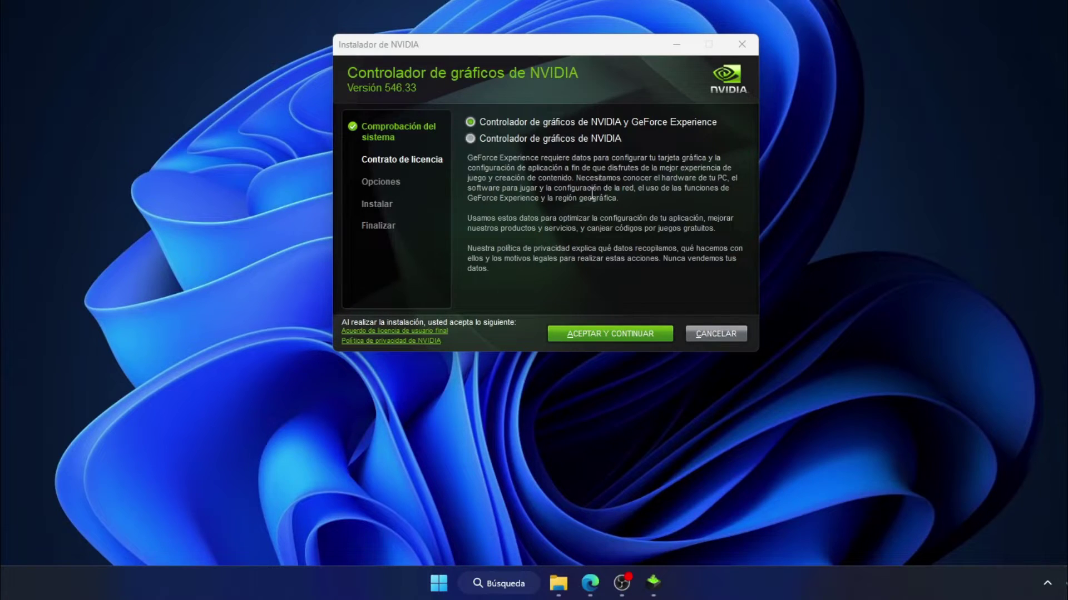
Step: Compare the two installation packages and select only "Controlador de gráficos de NVIDIA", without GeForce Experience
click(562, 138)
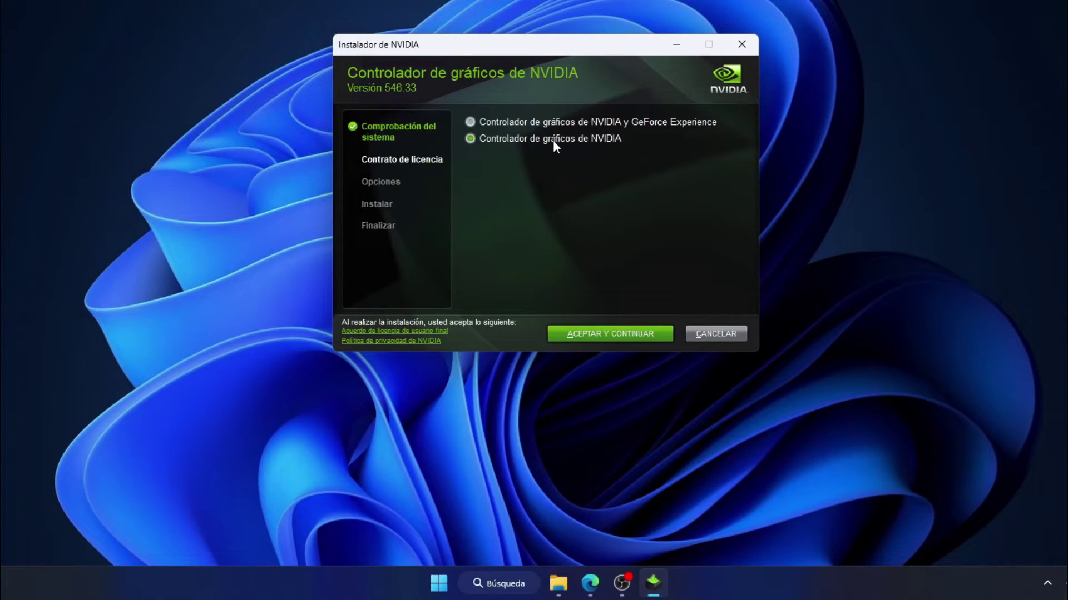
click(644, 121)
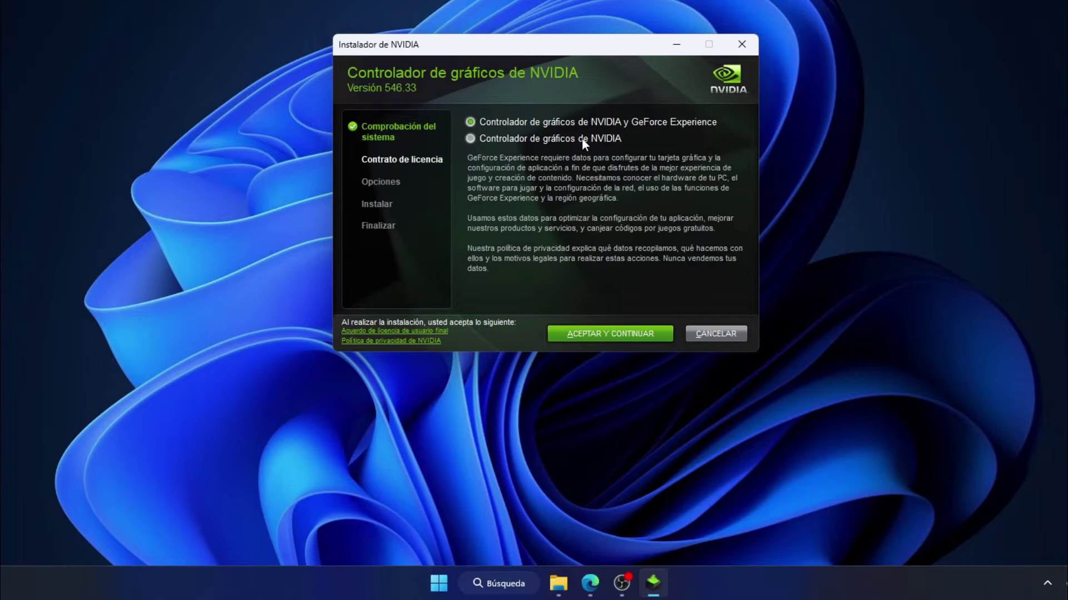
click(581, 138)
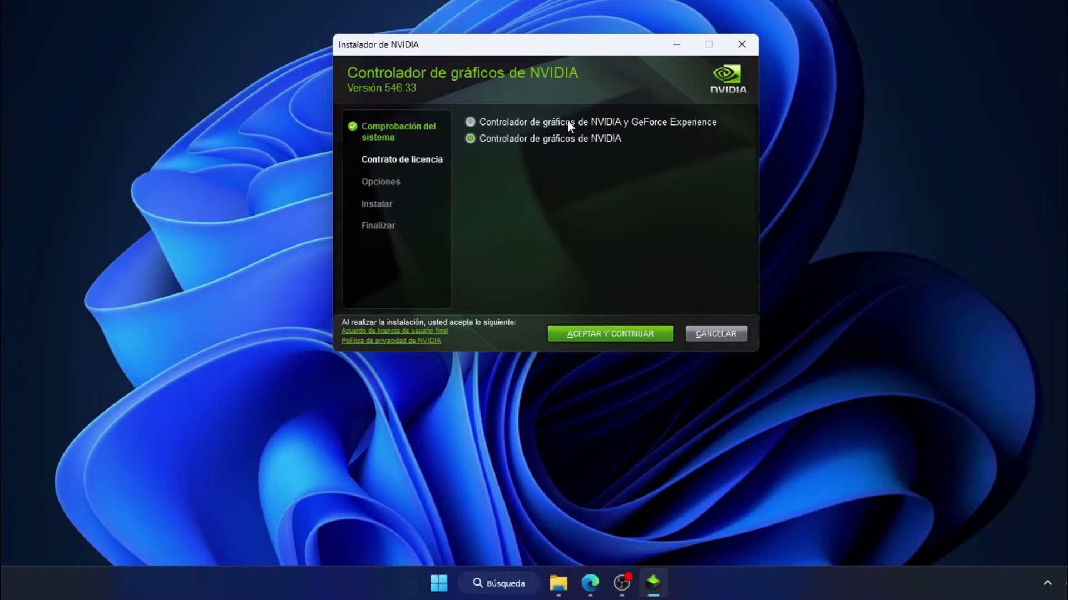
click(567, 120)
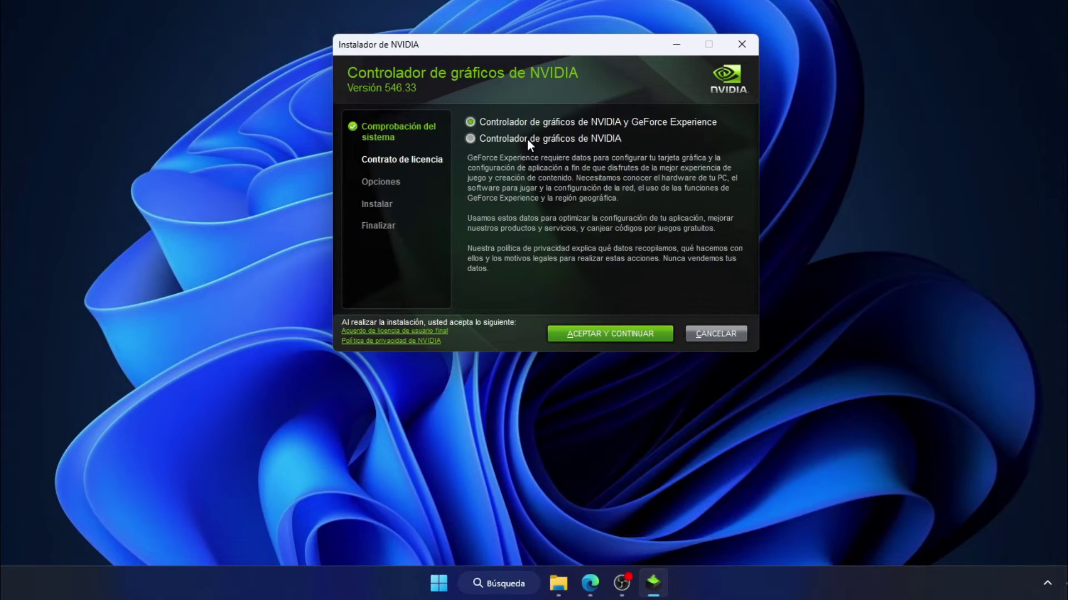
click(527, 139)
click(546, 120)
click(539, 137)
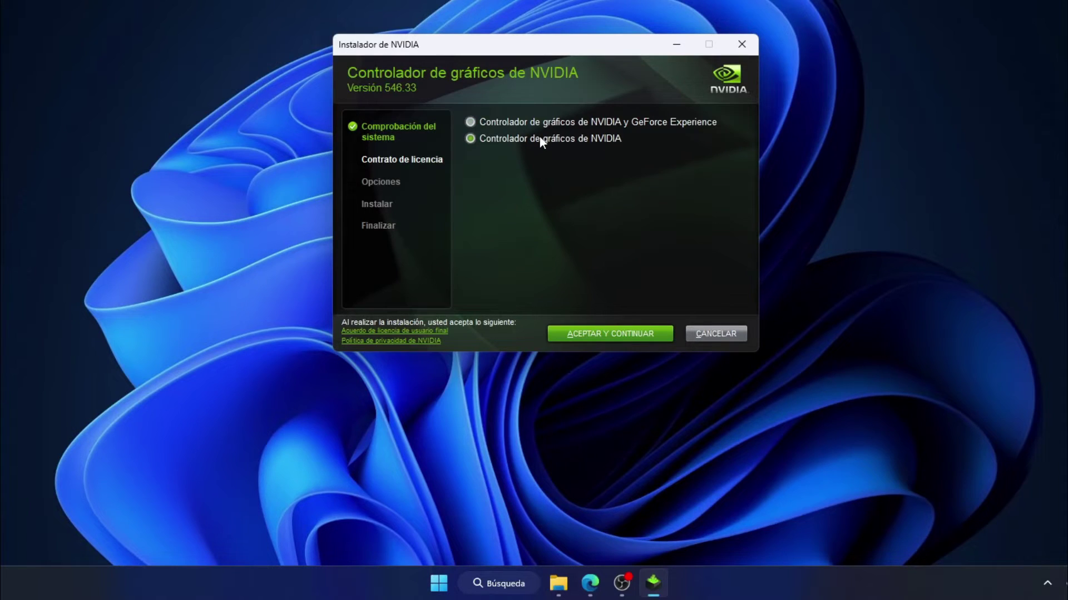
Step: Accept the license agreement and start the installation with the "Rápida (recomendada)" option
click(615, 335)
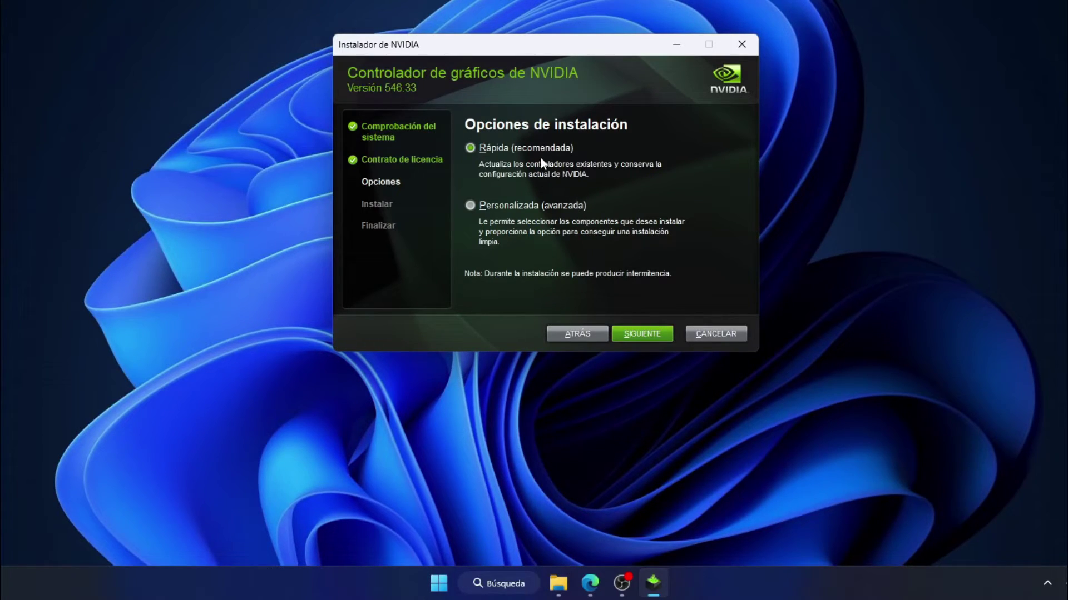
click(642, 333)
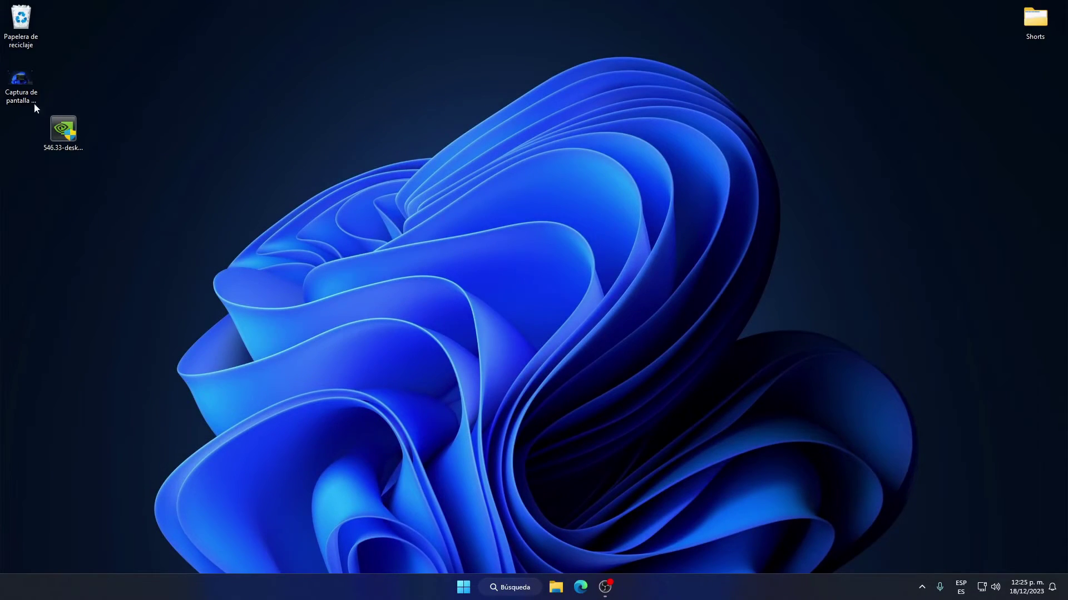
Step: Open the desktop screenshot "Captura de pantalla 2023-12-18 122424.png" maximized to review the NVIDIA installer's final page, and close it
double_click(24, 82)
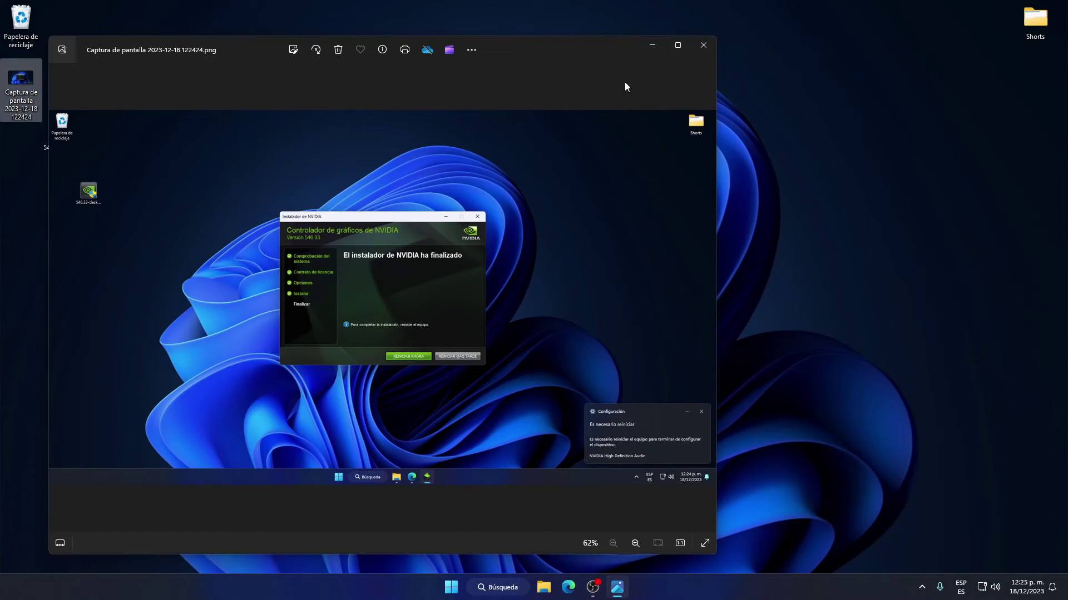
click(671, 44)
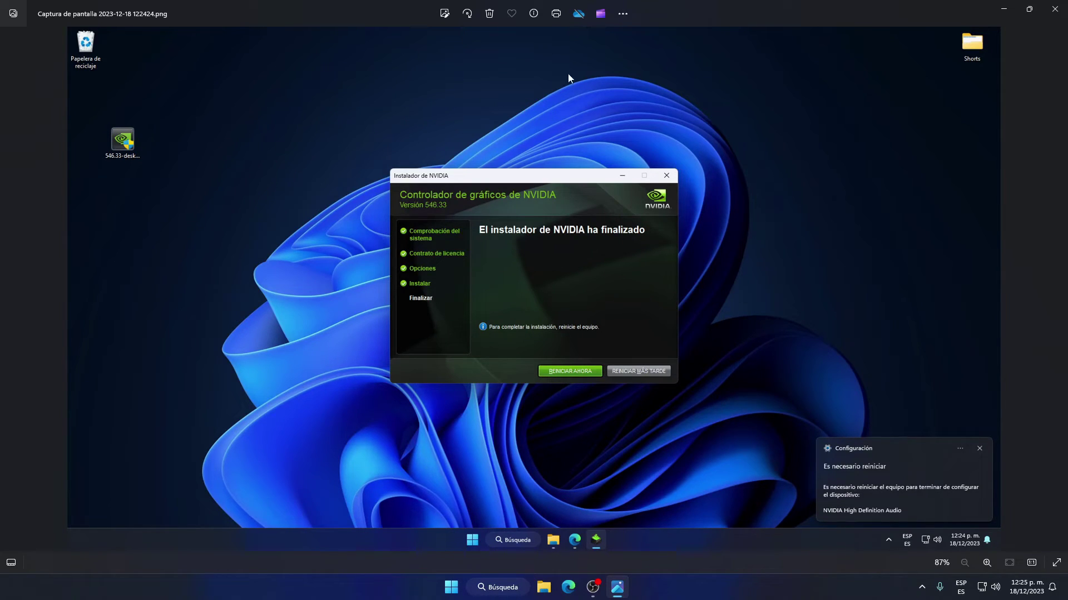
click(445, 14)
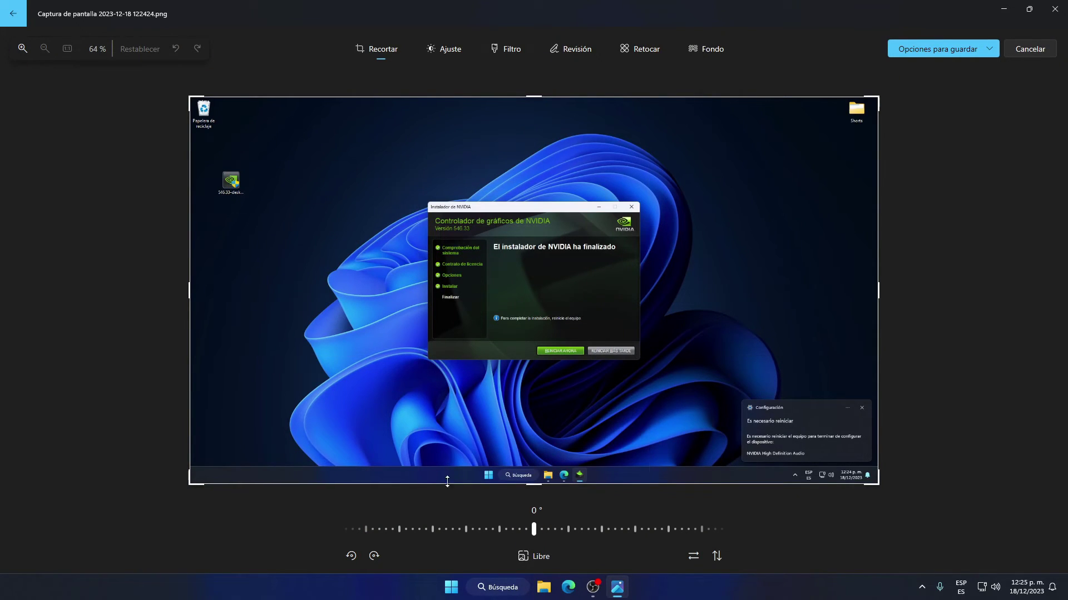
click(1055, 9)
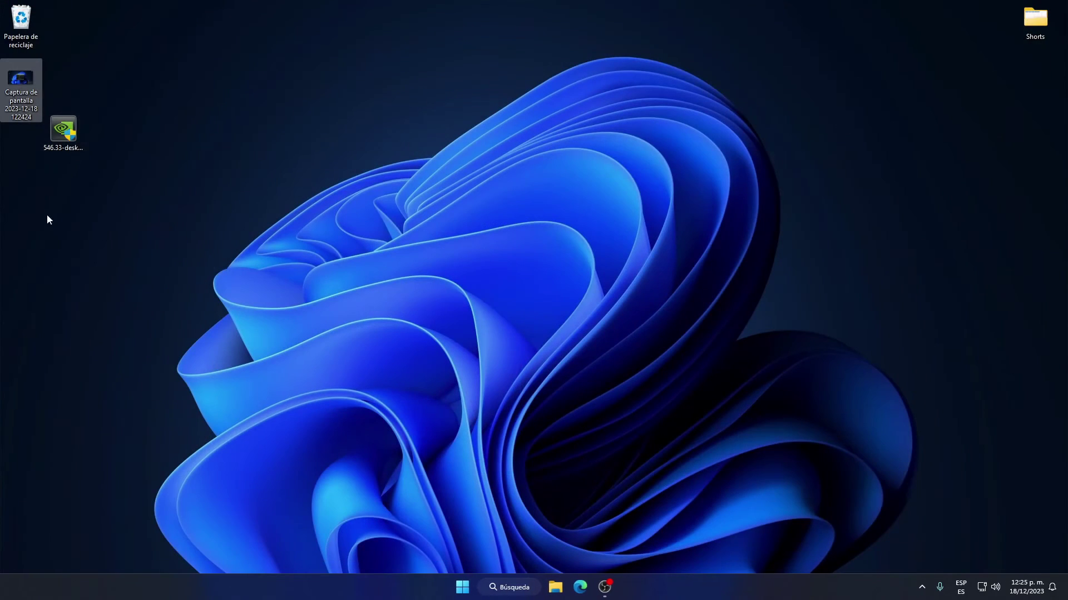
Step: Reopen the screenshot, examine the installer's "Reiniciar ahora" and "Reiniciar más tarde" restart options up close, and close the image
double_click(22, 86)
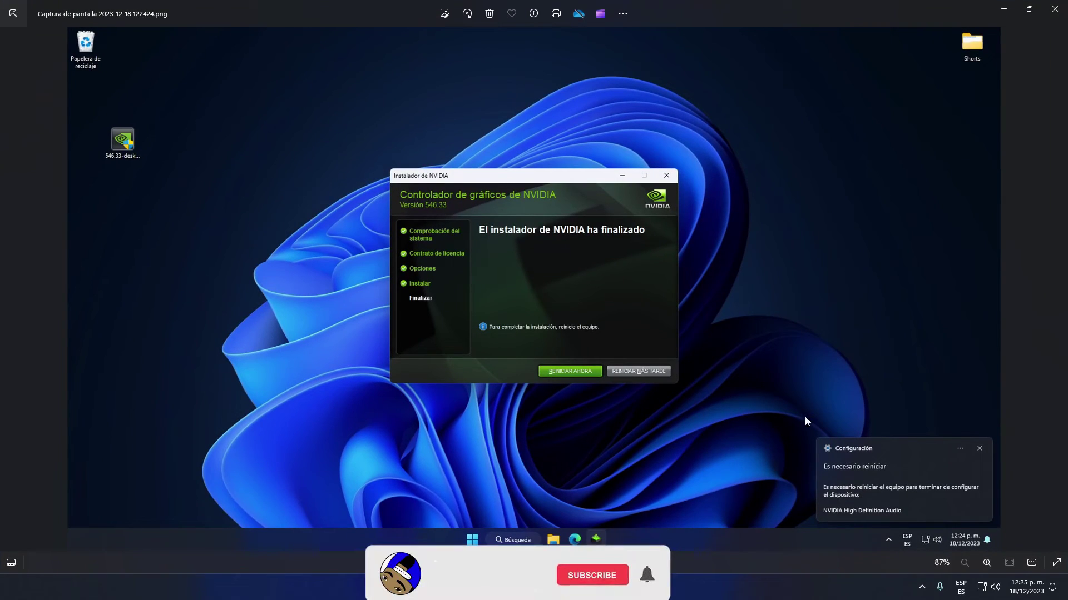
scroll(802, 421, up, 4)
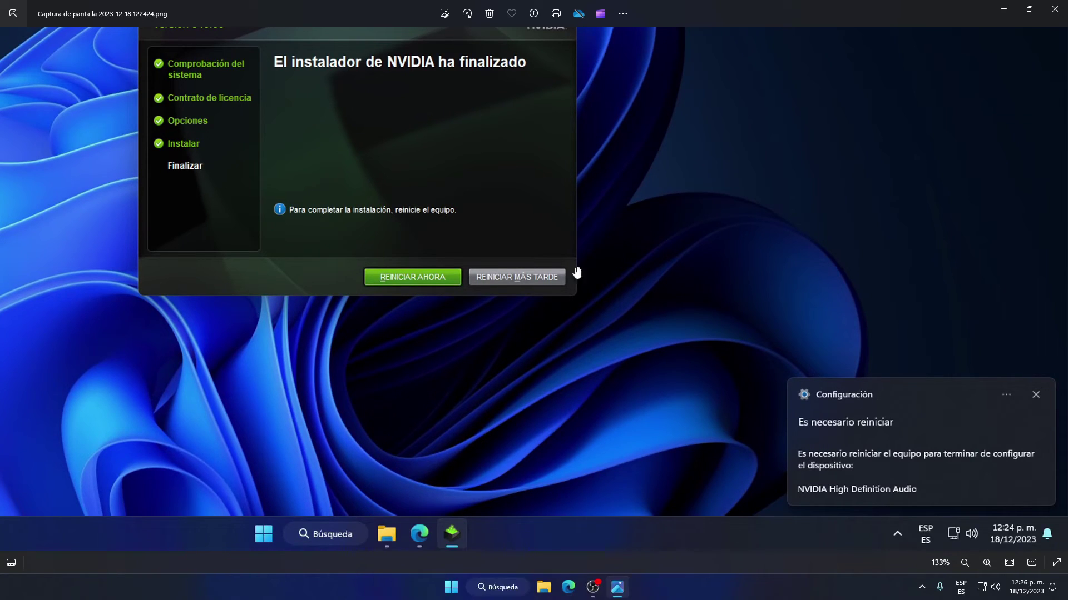
drag(609, 299, 712, 389)
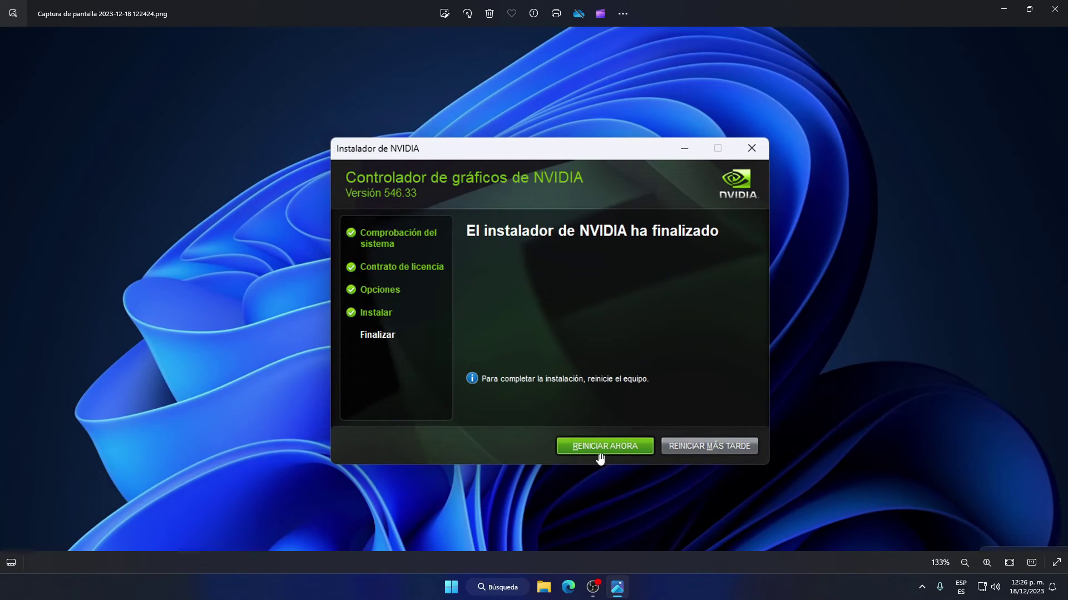
scroll(608, 382, down, 4)
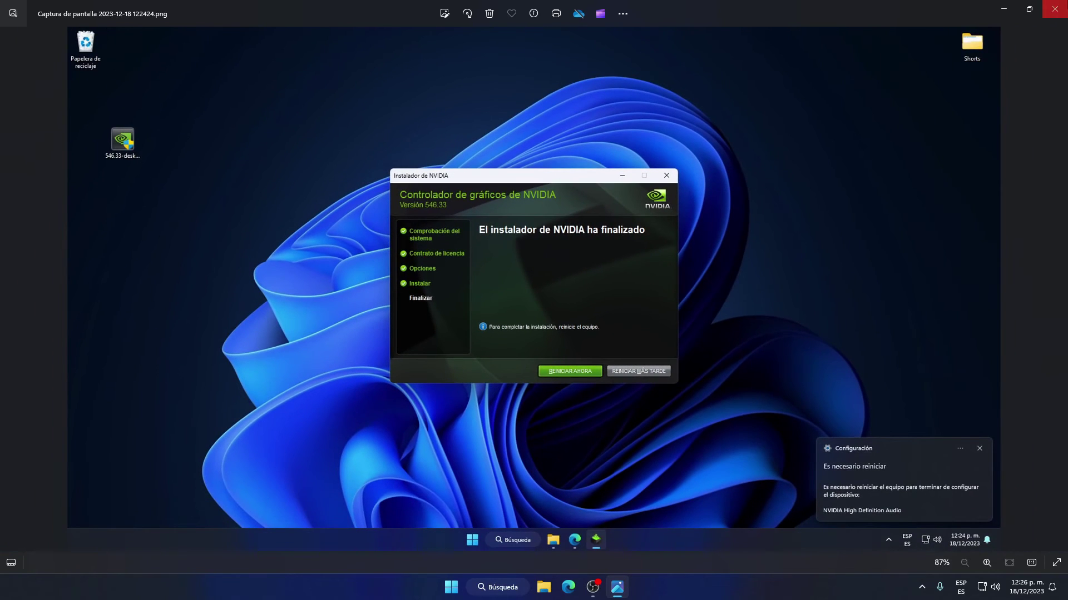
key(alt+F4)
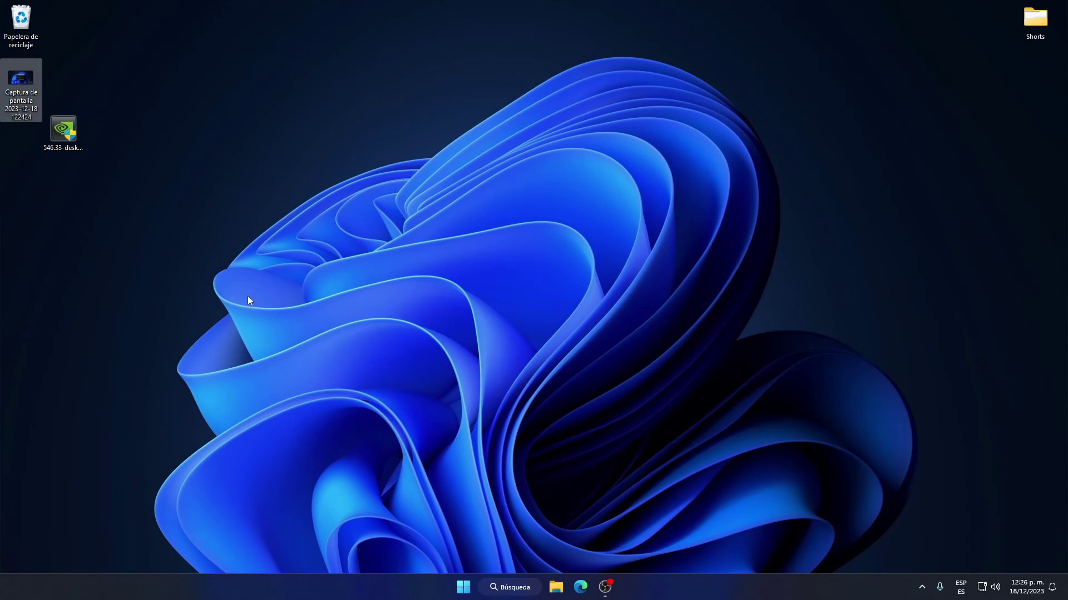
Step: Open "Panel de control de NVIDIA" from the desktop's extended options
click(248, 296)
right_click(248, 296)
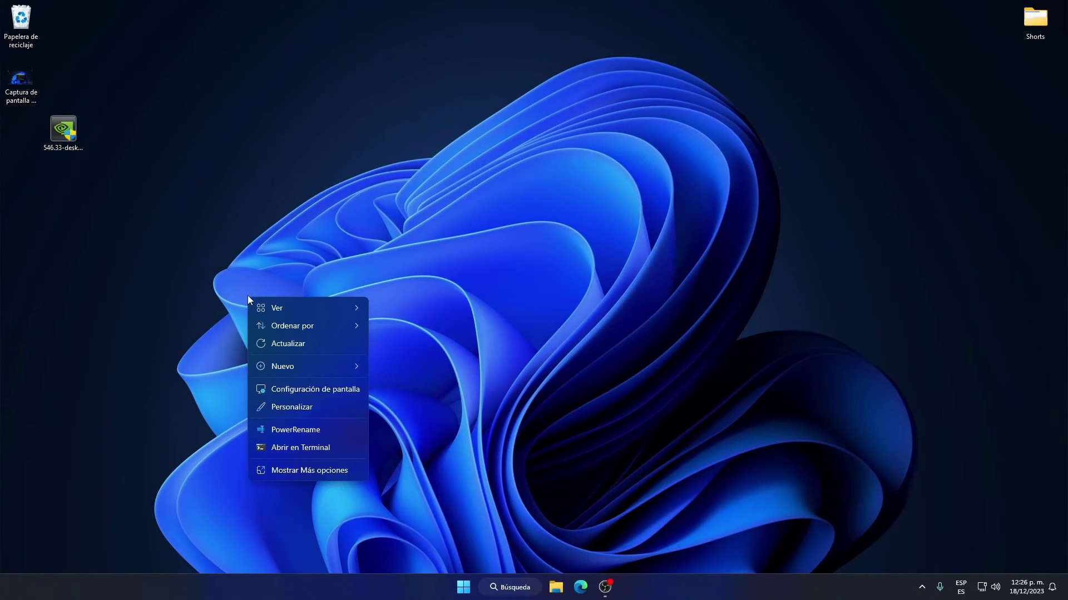
click(327, 477)
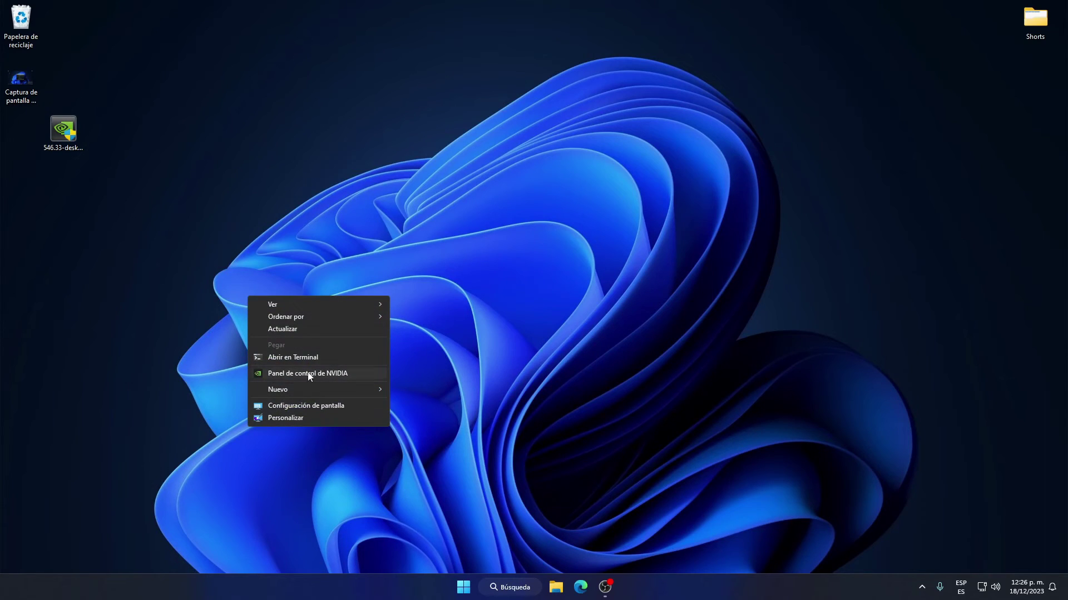
click(312, 375)
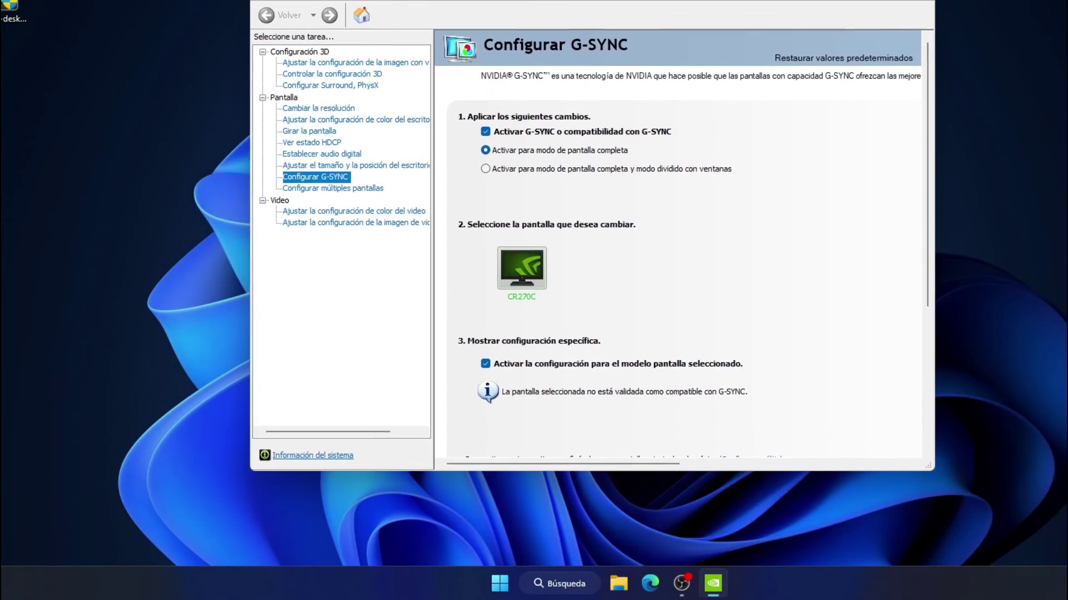
Step: Check the driver version in the NVIDIA system information against the installer's file name on the desktop, and close the information window
click(320, 456)
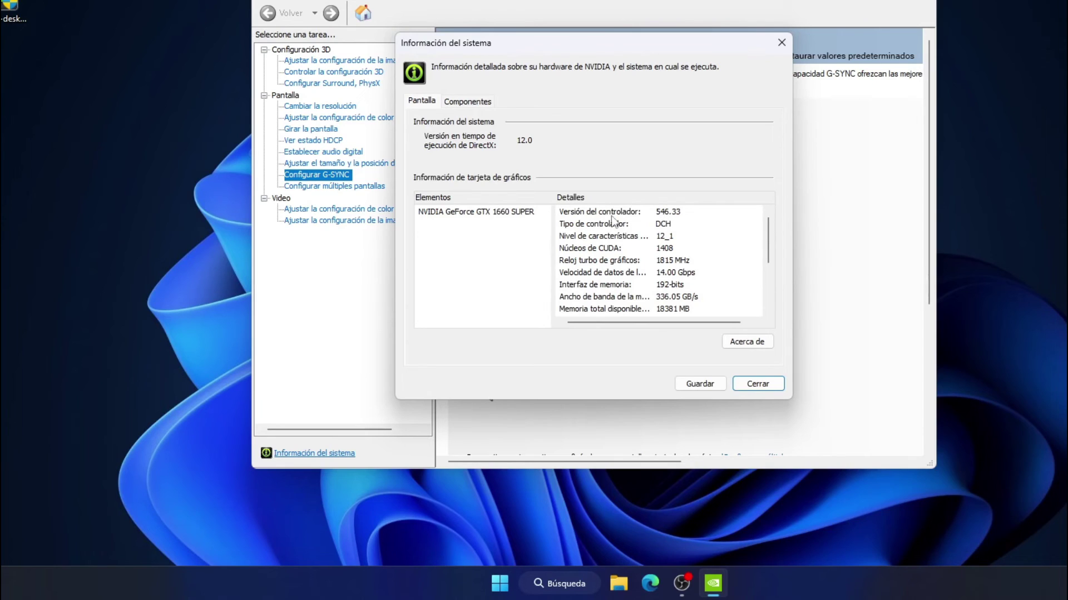
drag(13, 17, 47, 113)
mouse_move(45, 100)
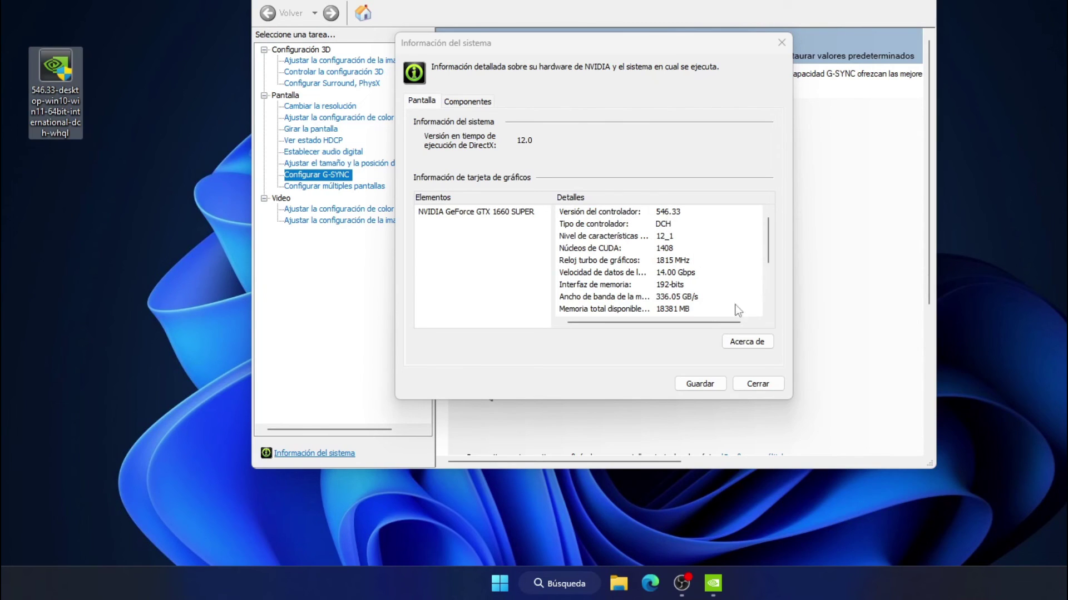
click(757, 385)
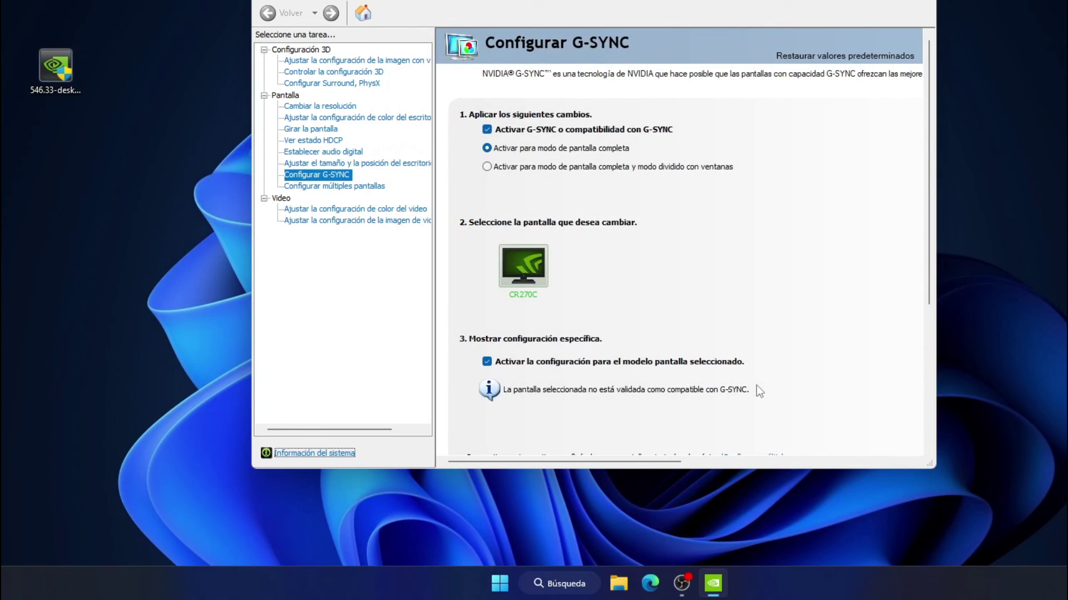